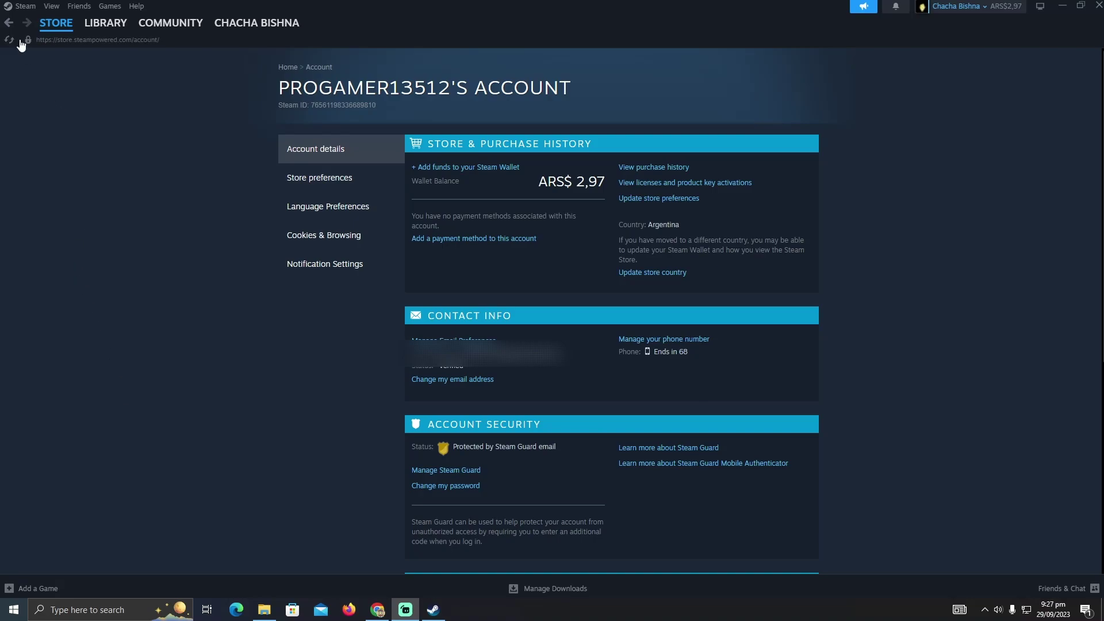
# Step: Reach the account details page via the account menu at top right
pyautogui.click(9, 22)
pyautogui.moveTo(55, 22)
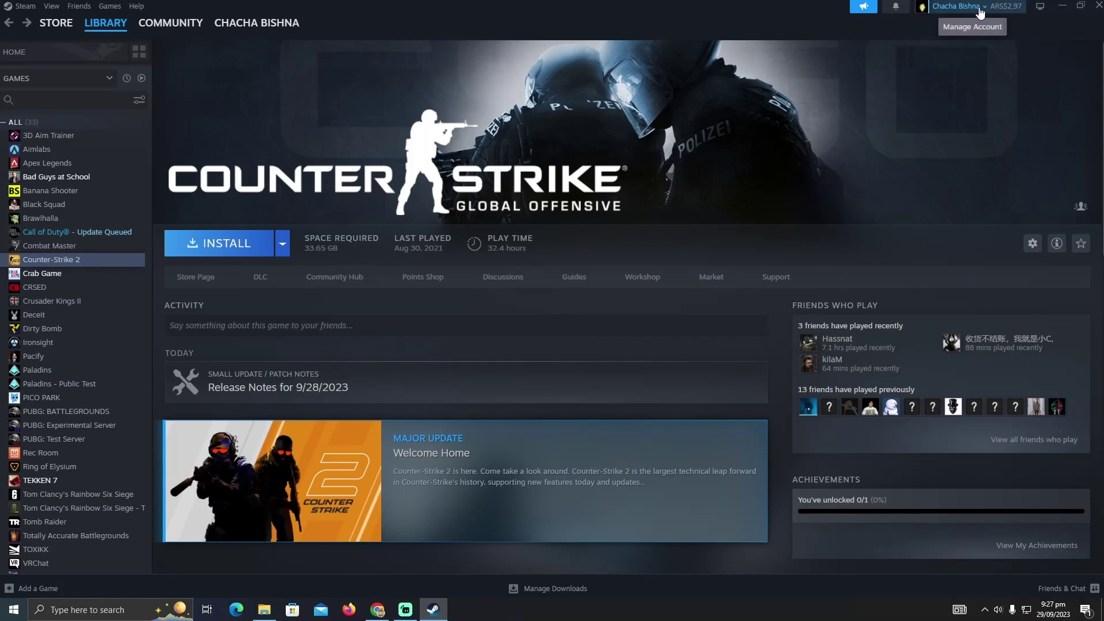
pyautogui.click(972, 13)
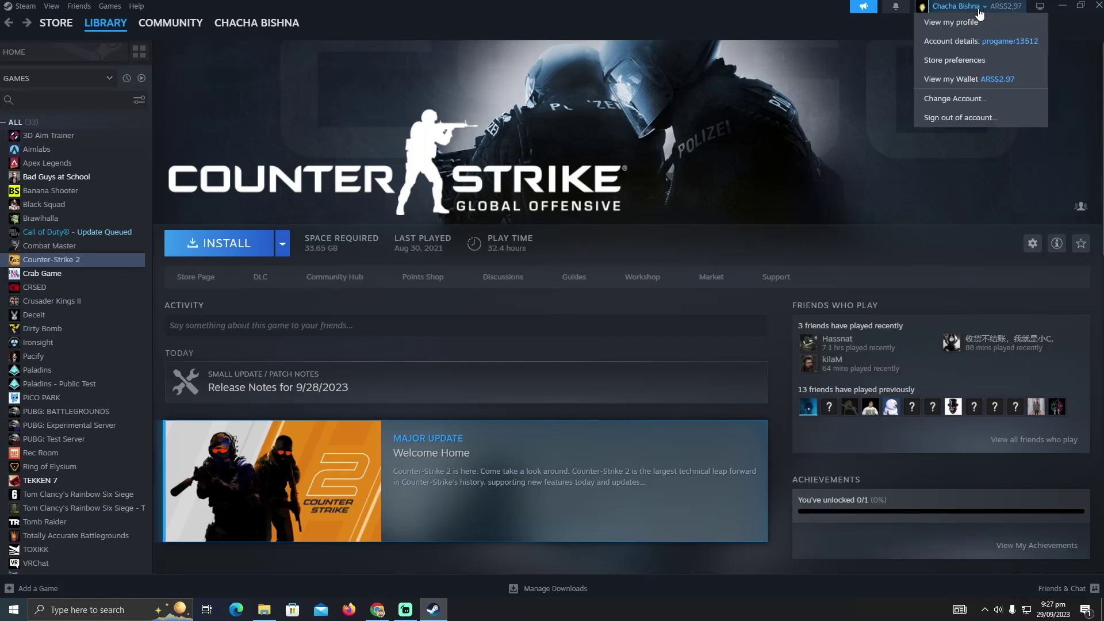
pyautogui.click(970, 41)
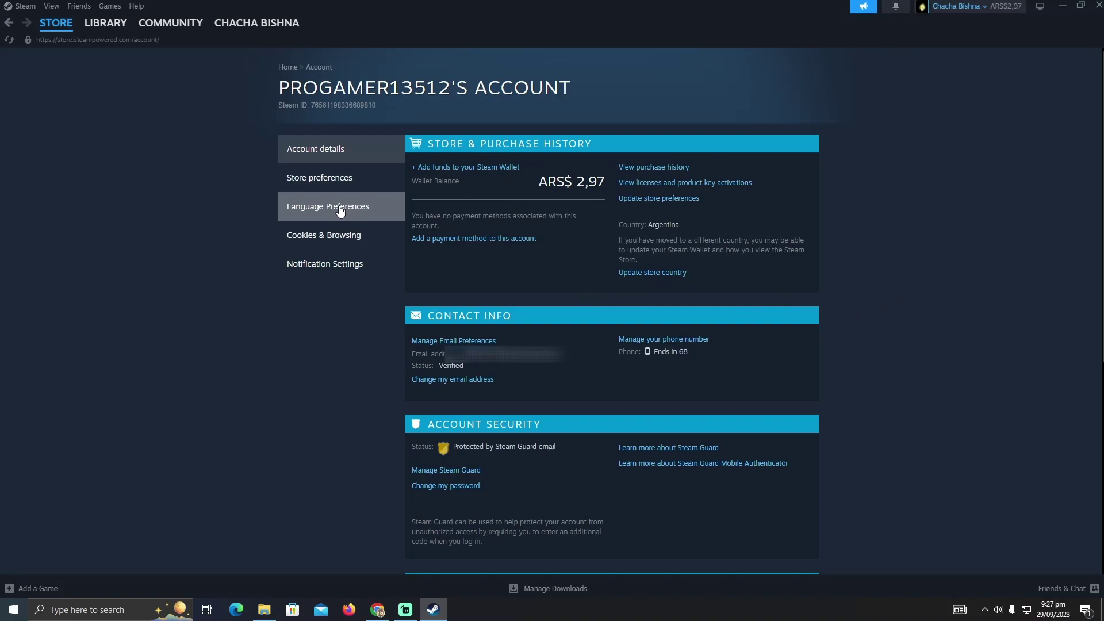
# Step: Review the Language Preferences primary-language list and leave it on English
pyautogui.click(340, 205)
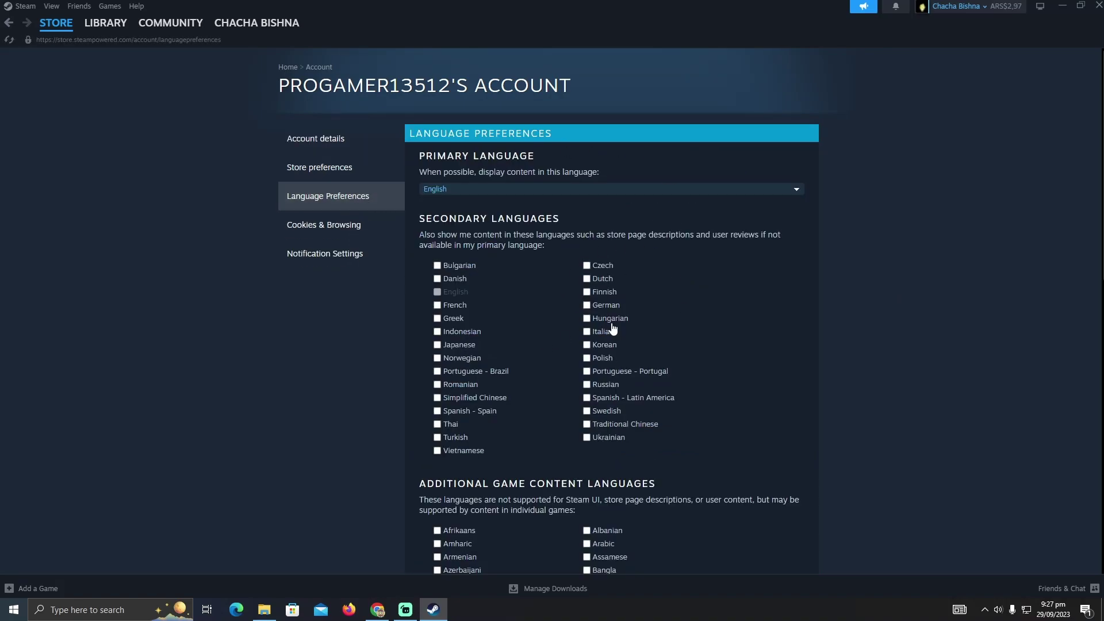
pyautogui.click(595, 192)
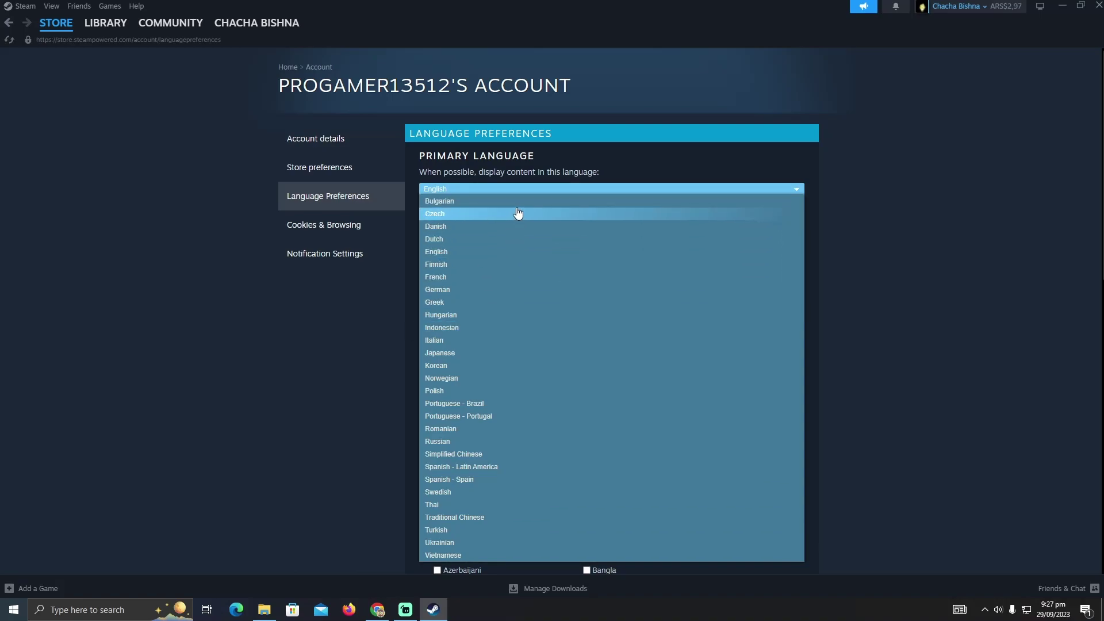
pyautogui.click(397, 337)
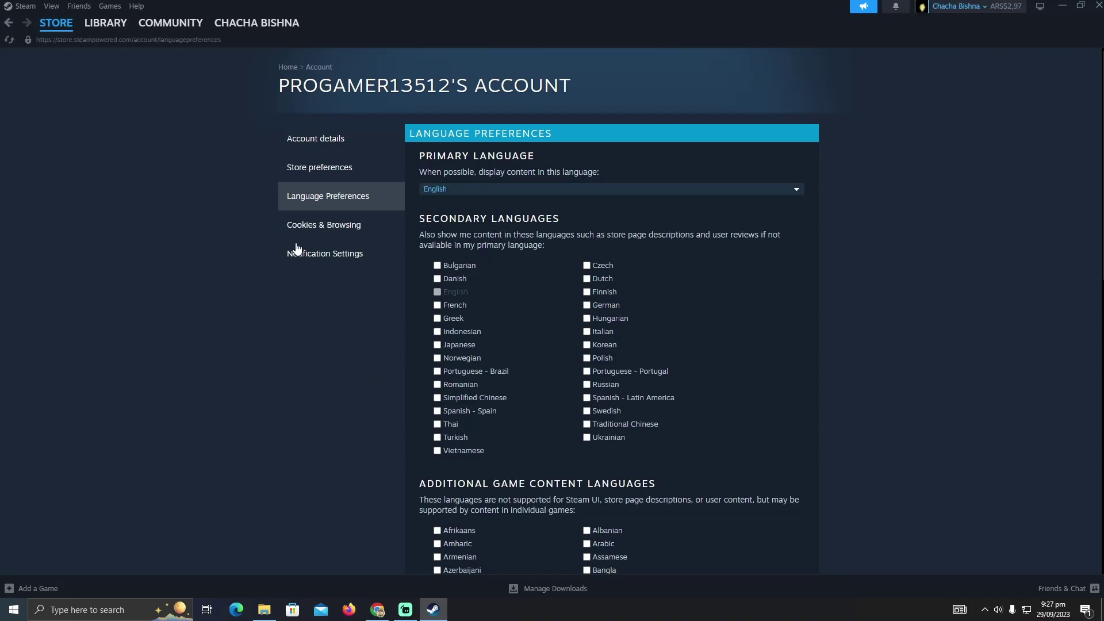
pyautogui.moveTo(256, 22)
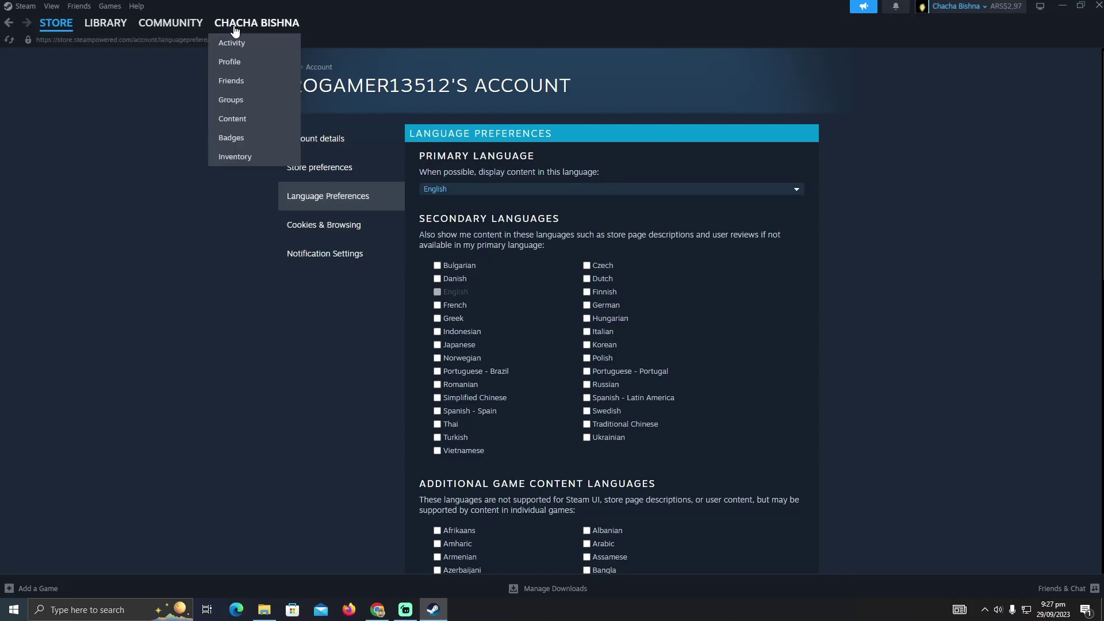
# Step: Return from the Store home page to the account details page via the account menu
pyautogui.click(287, 67)
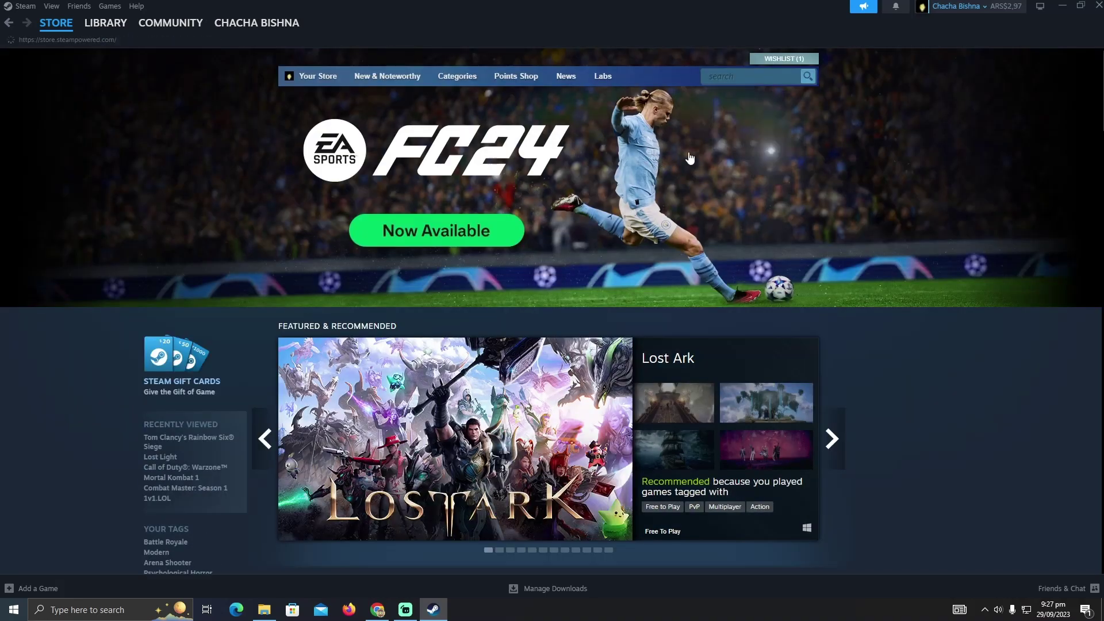
pyautogui.scroll(-2, 213, 252)
pyautogui.scroll(-3, 620, 374)
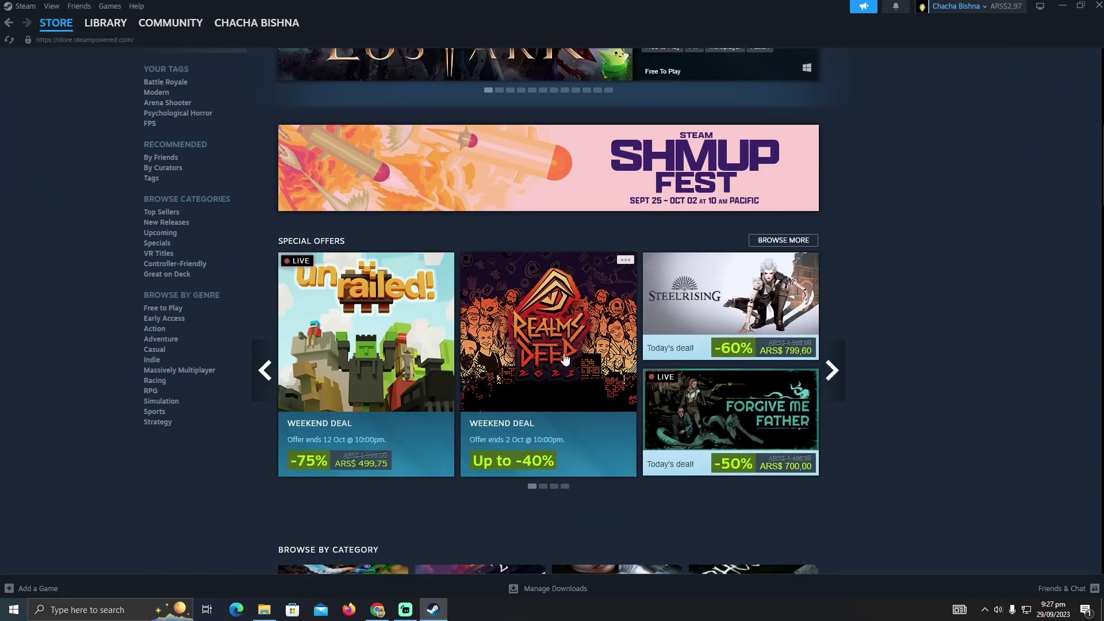
pyautogui.scroll(5, 645, 327)
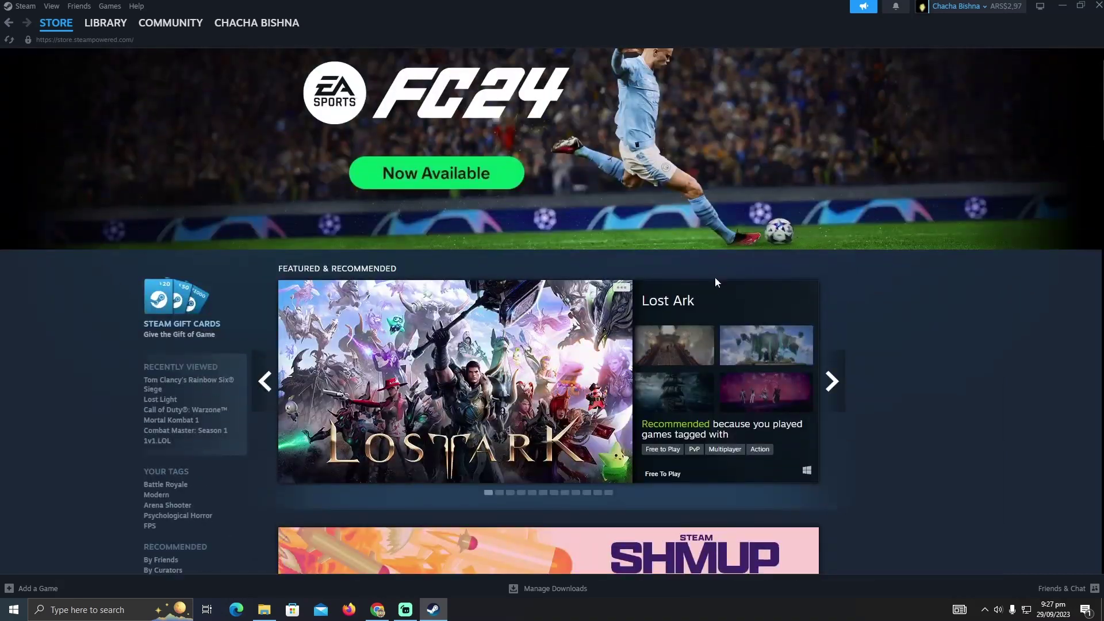
pyautogui.click(955, 6)
pyautogui.click(984, 43)
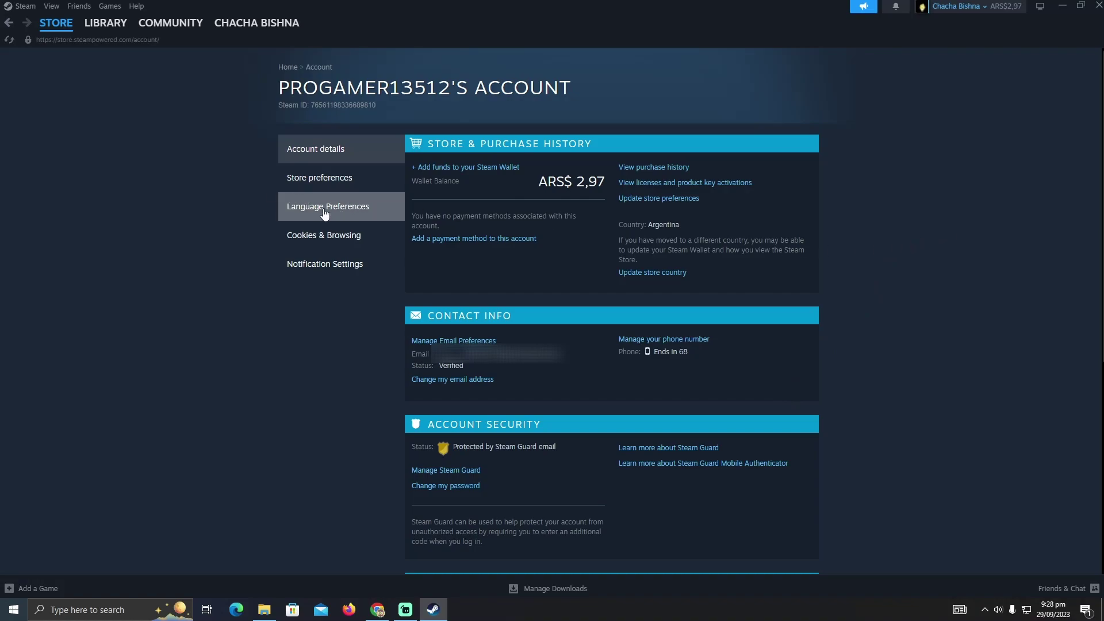
# Step: Show Language Preferences with English primary and no secondary languages checked
pyautogui.click(323, 209)
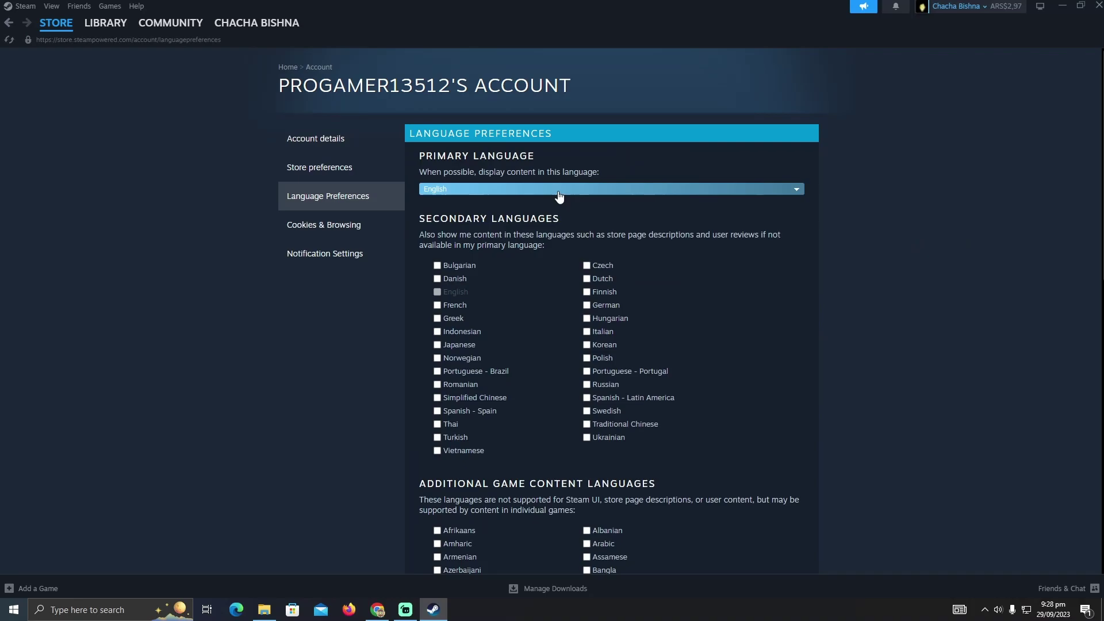